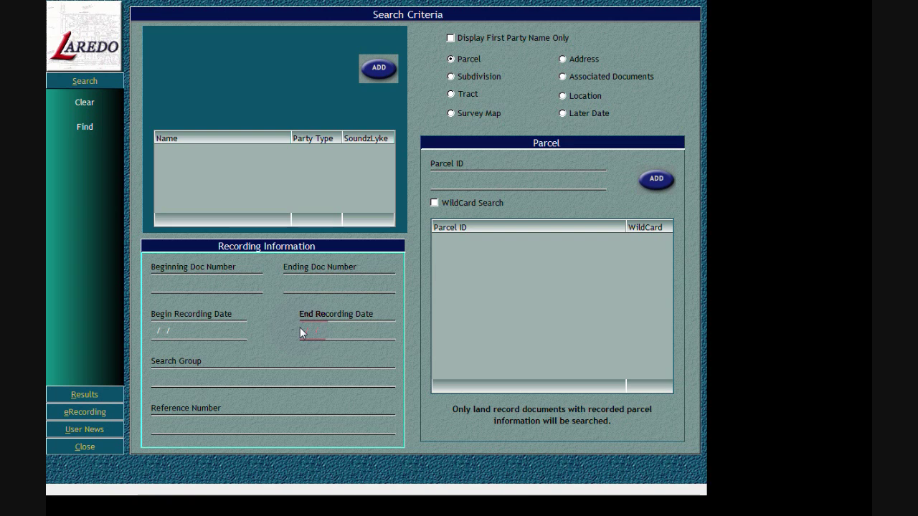
Place the cursor in the End Recording Date field of the blank Search Criteria form.
click(302, 331)
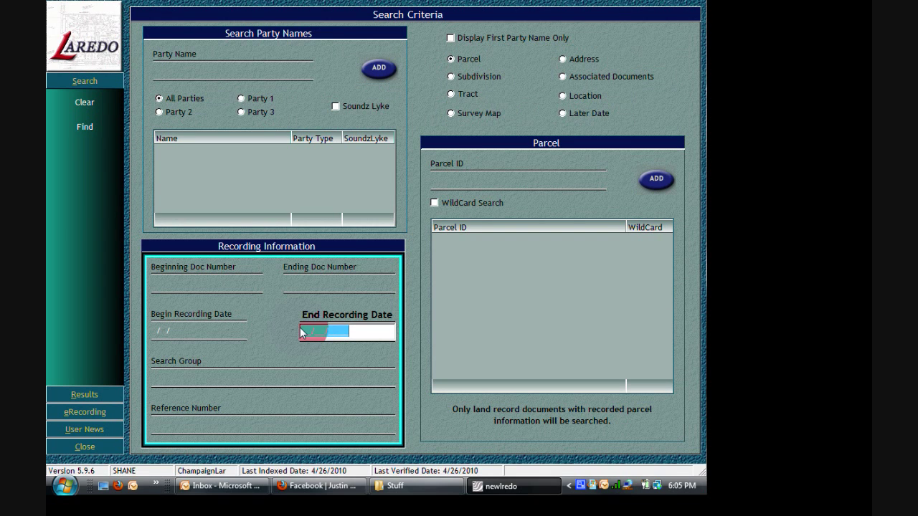
Enter the recording date range 04/13/2010 to 04/27/2010.
text(04/27/2010)
key(shift+Tab)
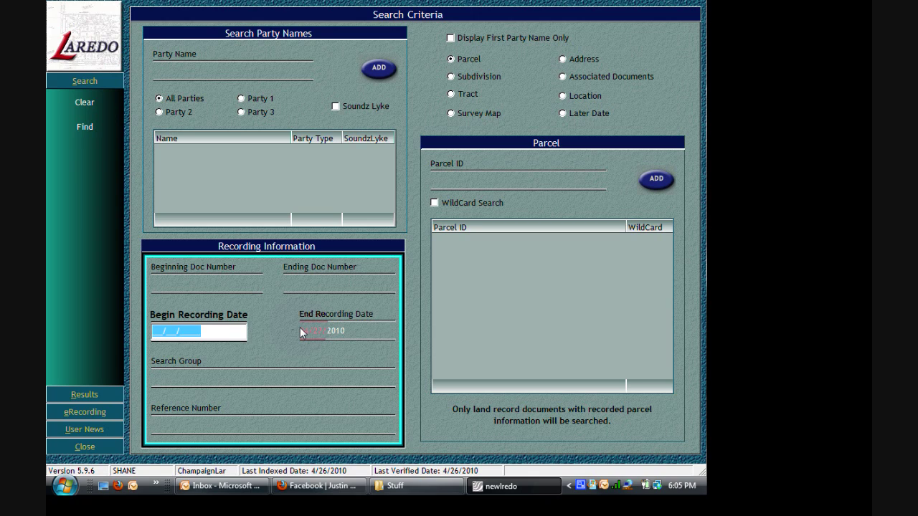
text(04/13/)
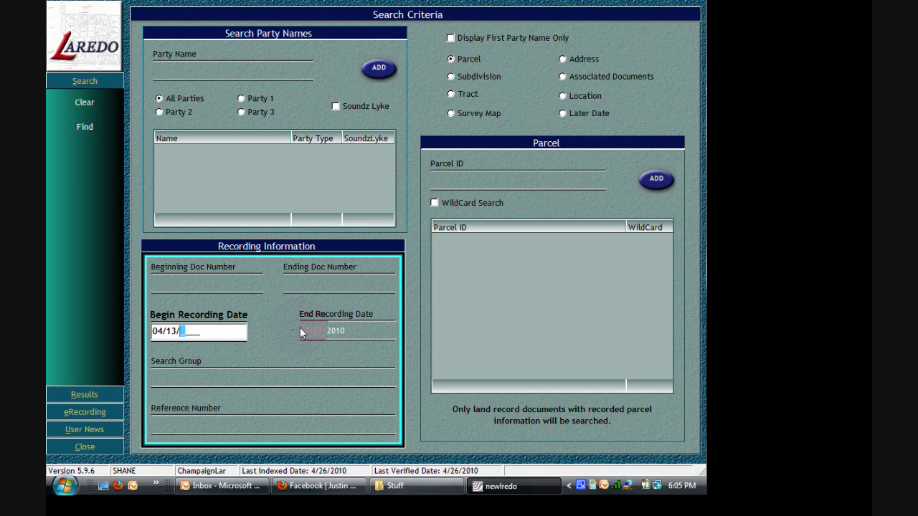
text(2010)
Set the Search Group to LIS PENDENS.
click(385, 375)
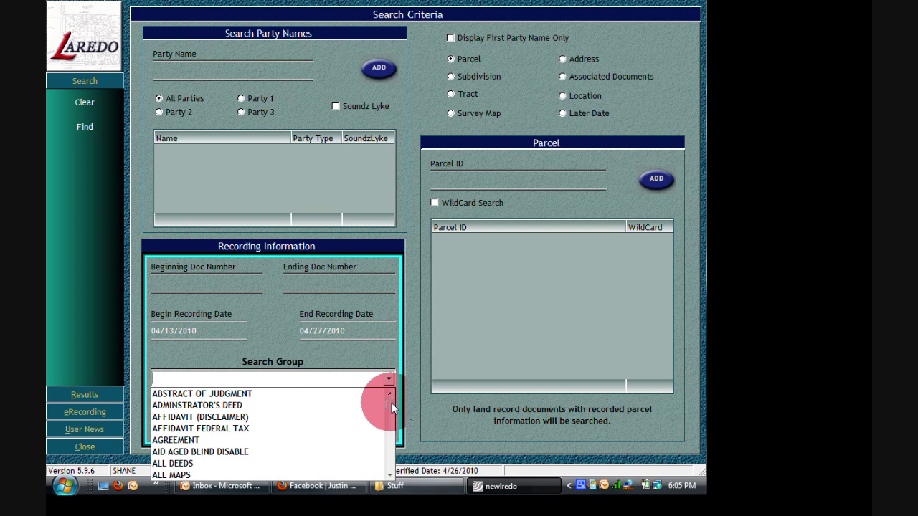
drag(391, 402, 397, 470)
click(231, 381)
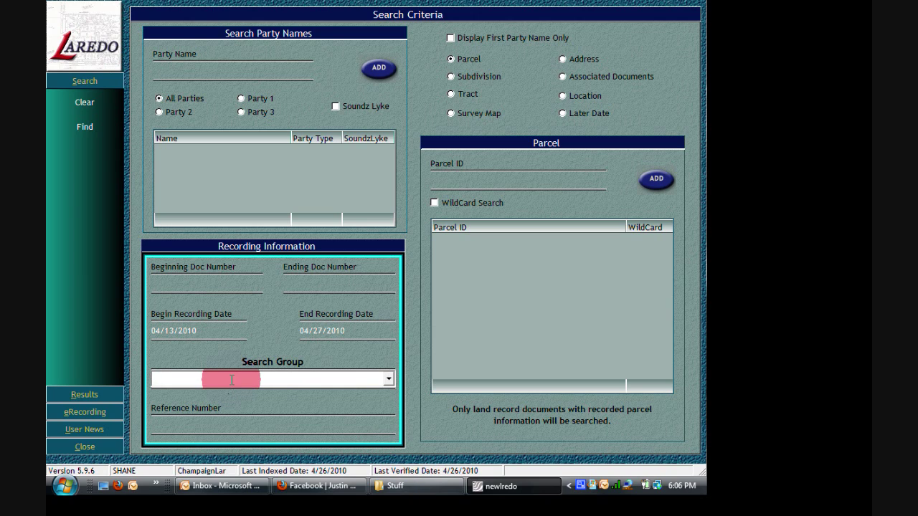
text(LIS PENDENS)
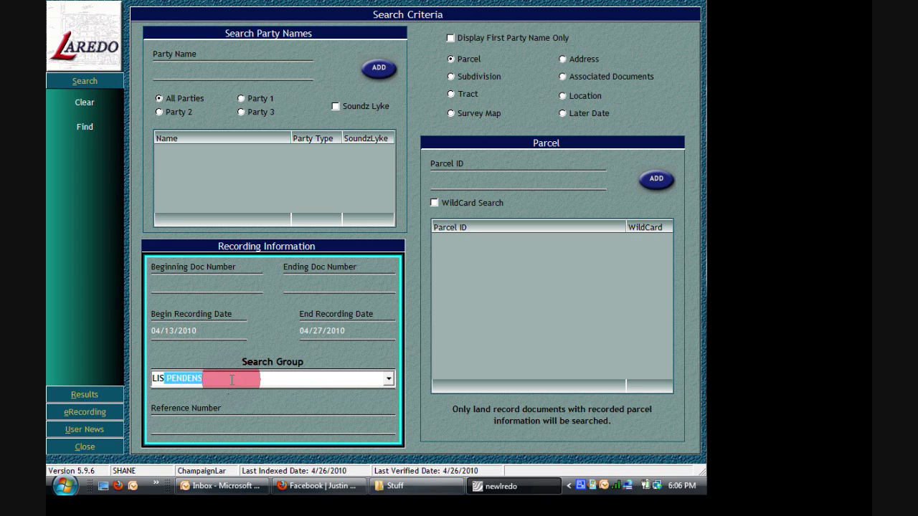
key(Tab)
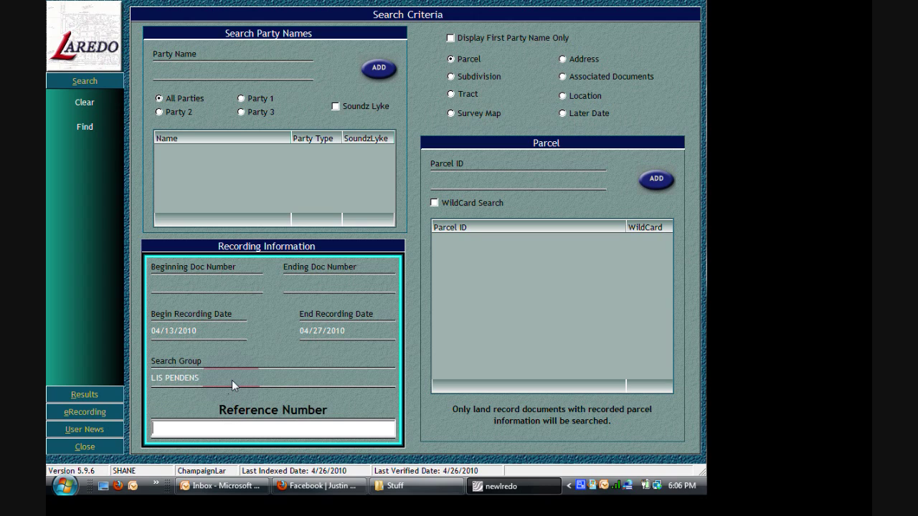
Run the lis pendens search and sort the 76 results by Recorded date, newest first.
click(74, 127)
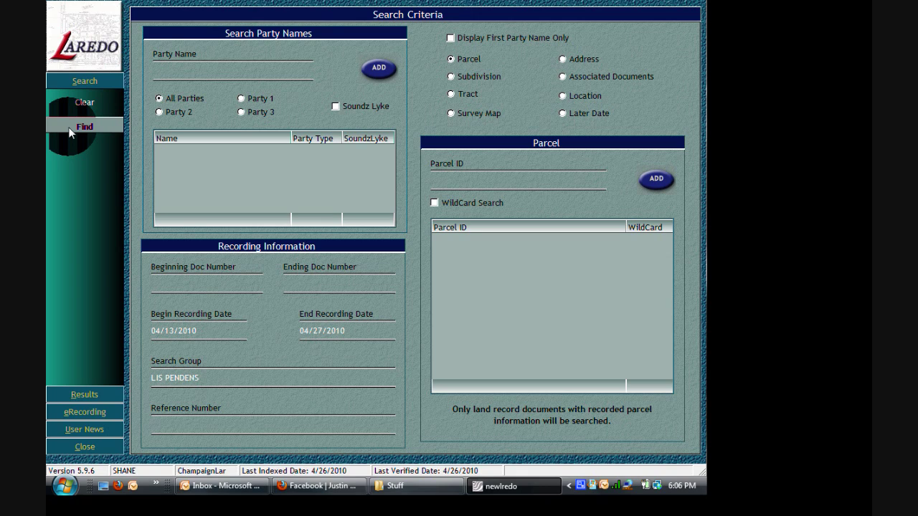
click(70, 129)
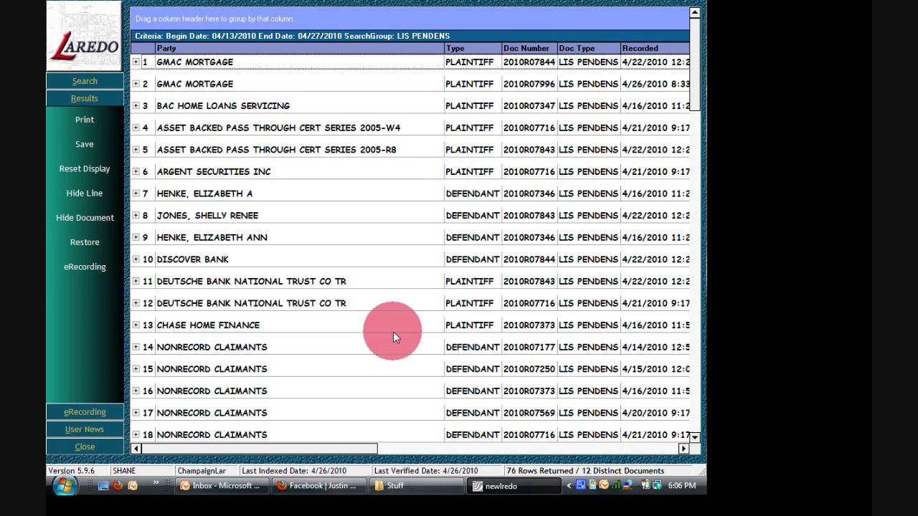
click(645, 50)
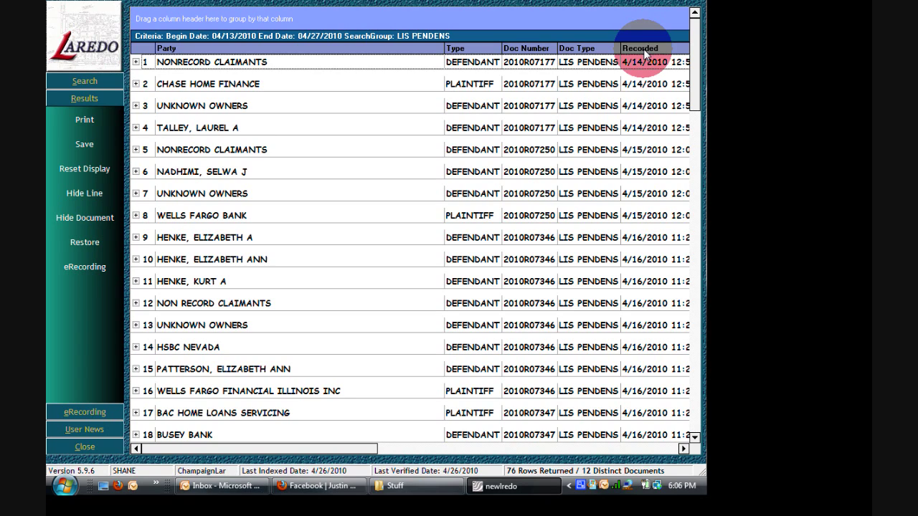
click(645, 50)
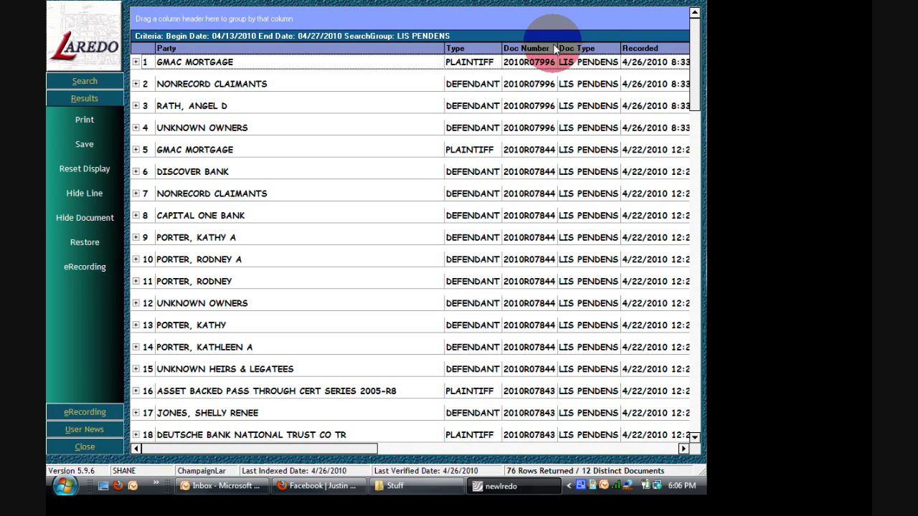
drag(542, 49, 186, 108)
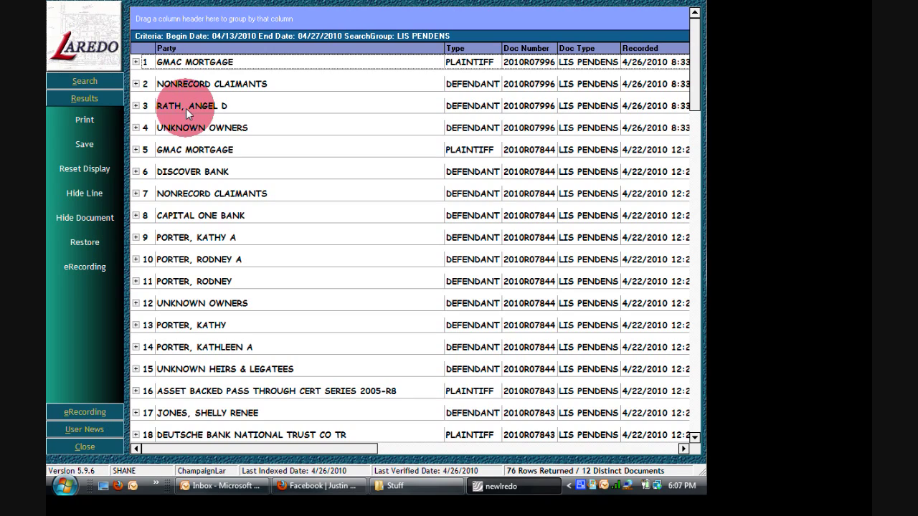
Expand the row 5 GMAC MORTGAGE record 2010R07844 to show its plaintiff and defendant names.
drag(186, 108, 230, 169)
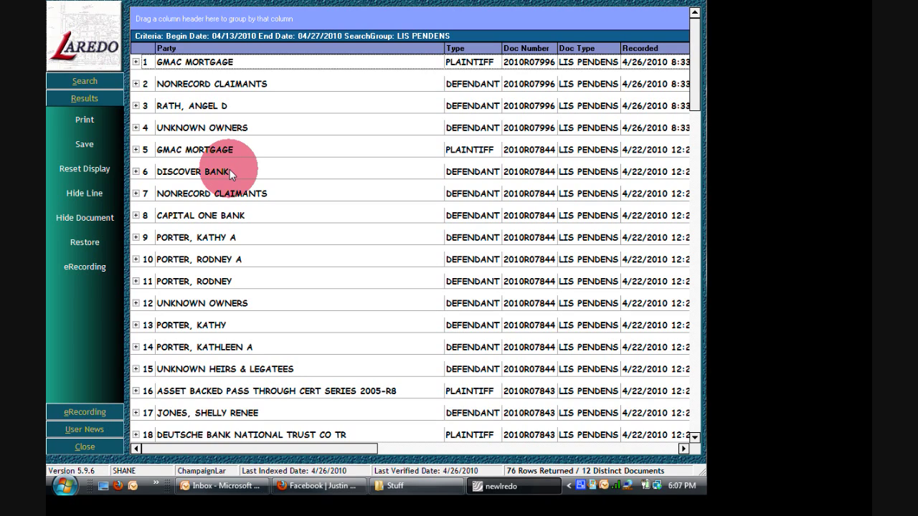
drag(229, 169, 137, 152)
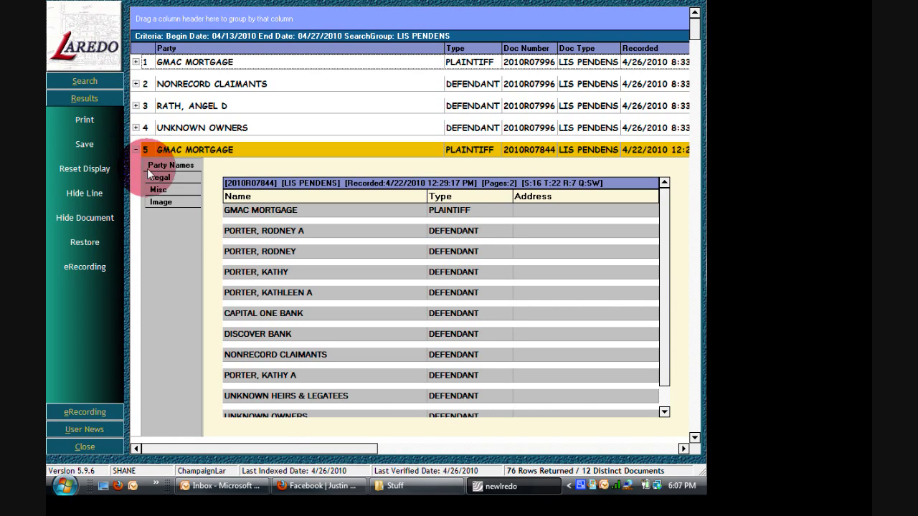
View page 1 of document 2010R07844's foreclosure notice, then close the image.
click(164, 200)
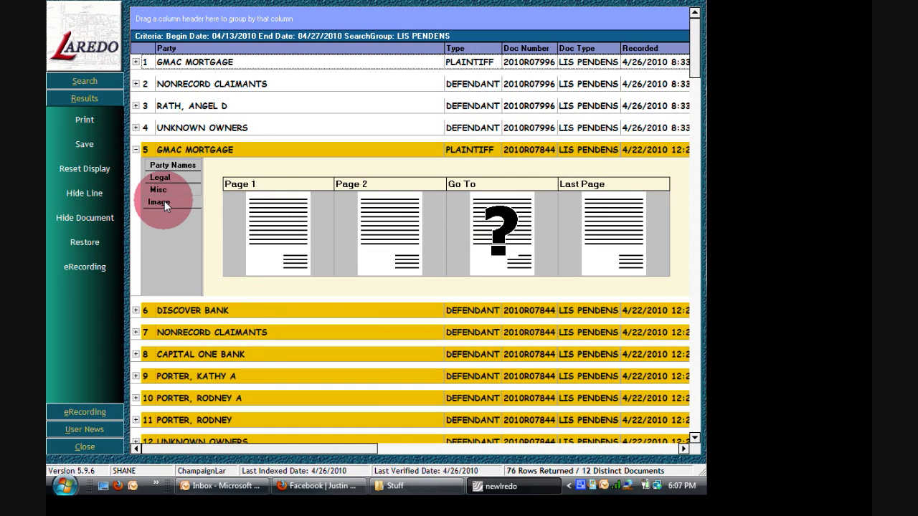
click(233, 219)
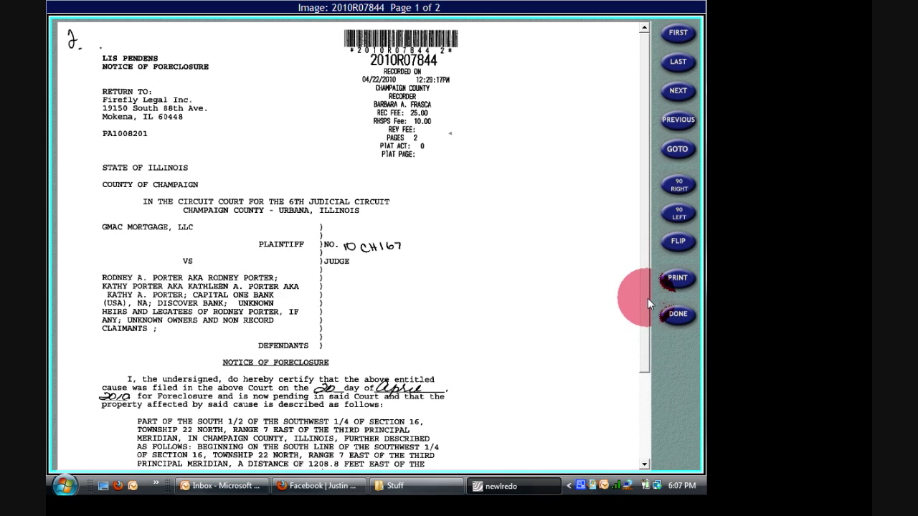
drag(648, 299, 655, 384)
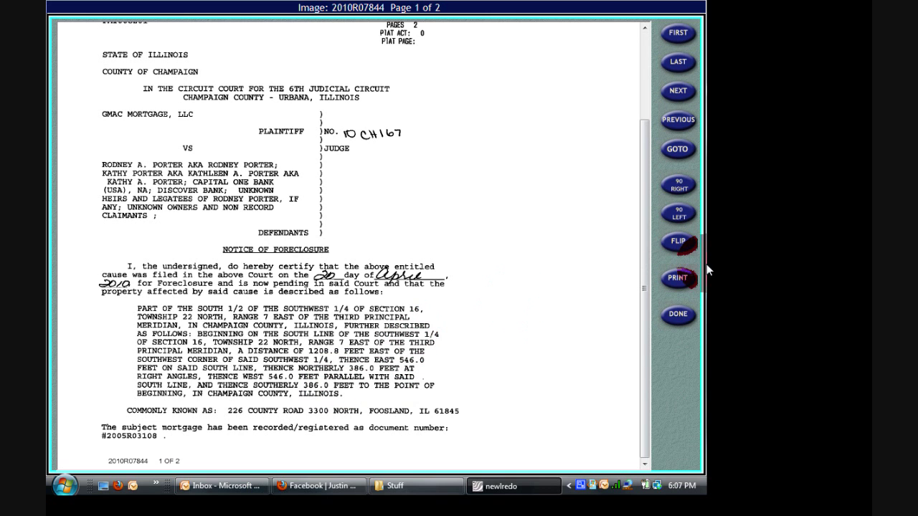
click(673, 318)
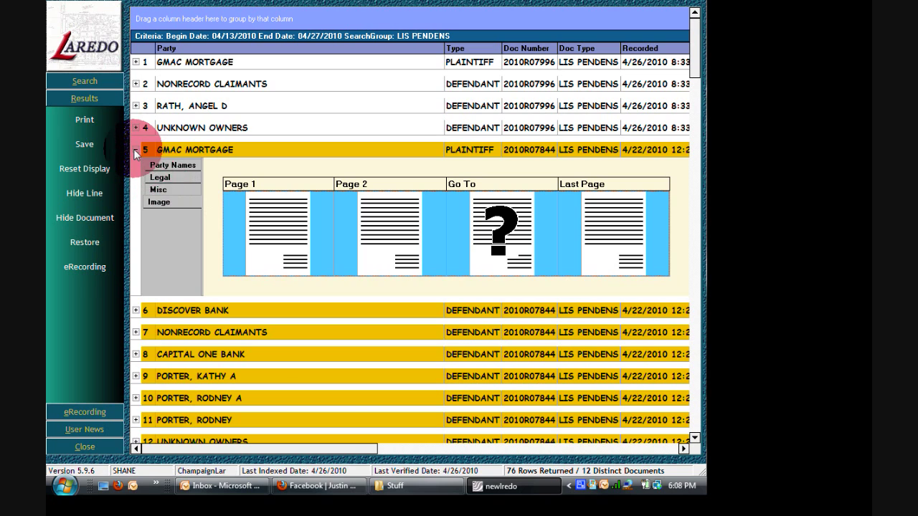
Collapse the 2010R07844 record in row 5 and scroll down the results.
click(136, 150)
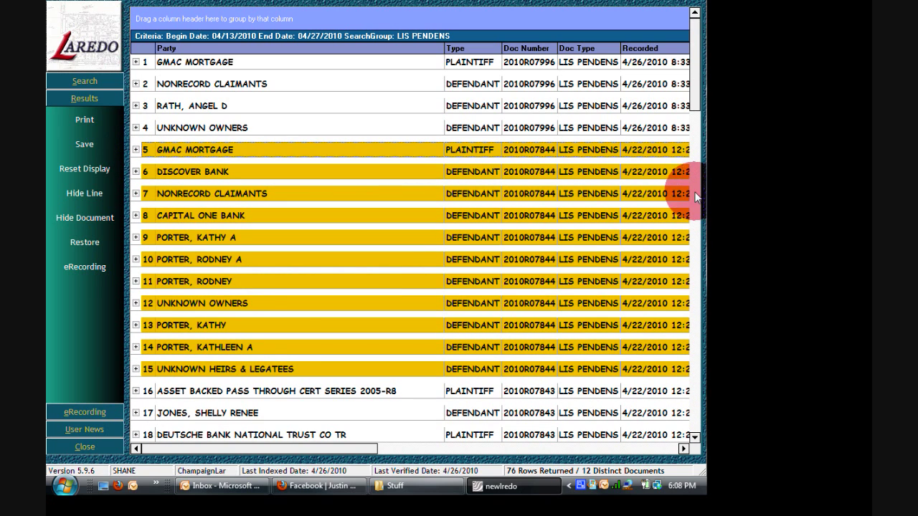
drag(695, 87, 696, 140)
click(583, 177)
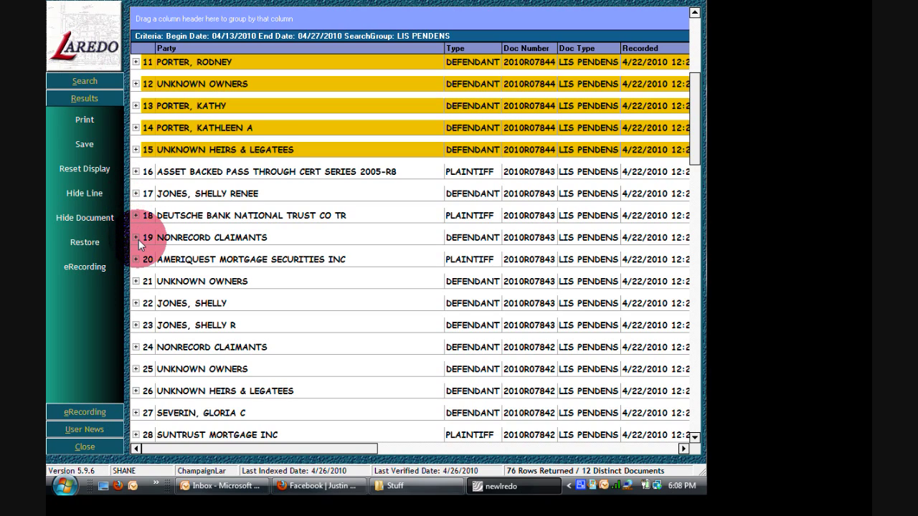
Open the details summary for document 2010R07843 and dismiss the resulting exception error.
click(144, 294)
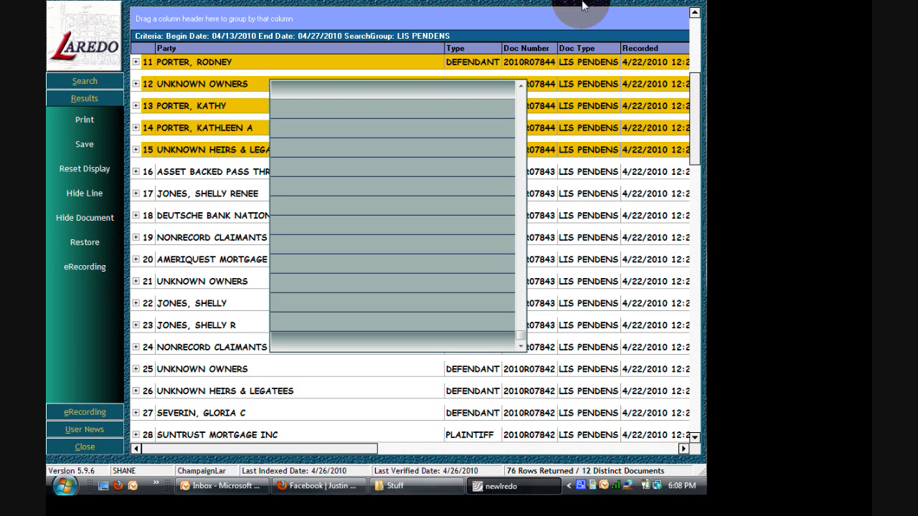
click(573, 281)
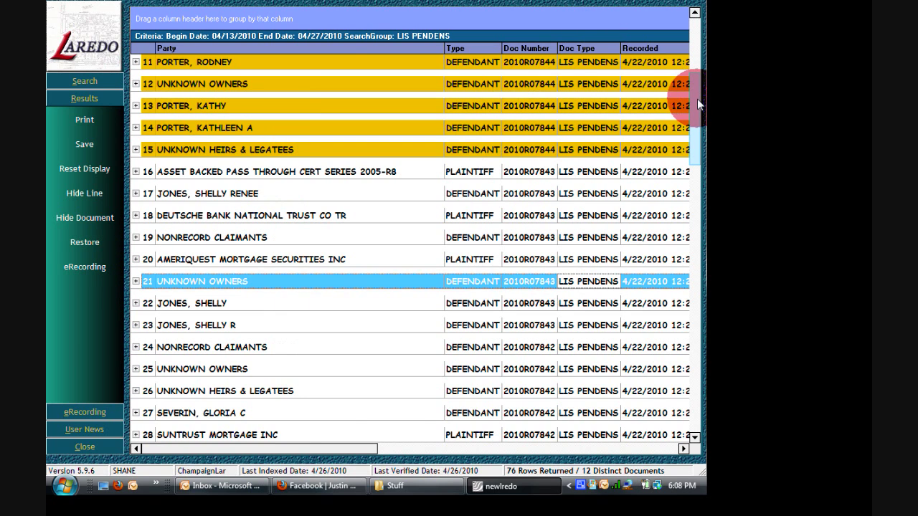
drag(697, 98, 692, 190)
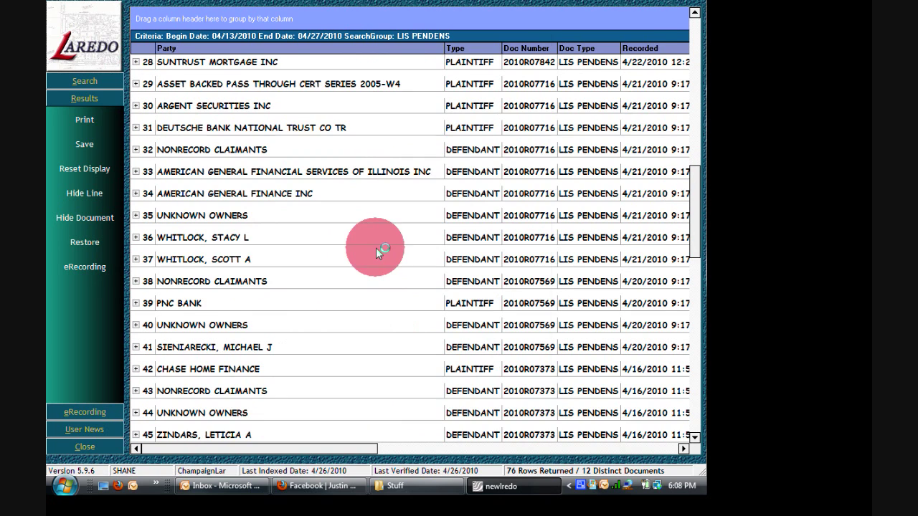
key(Return)
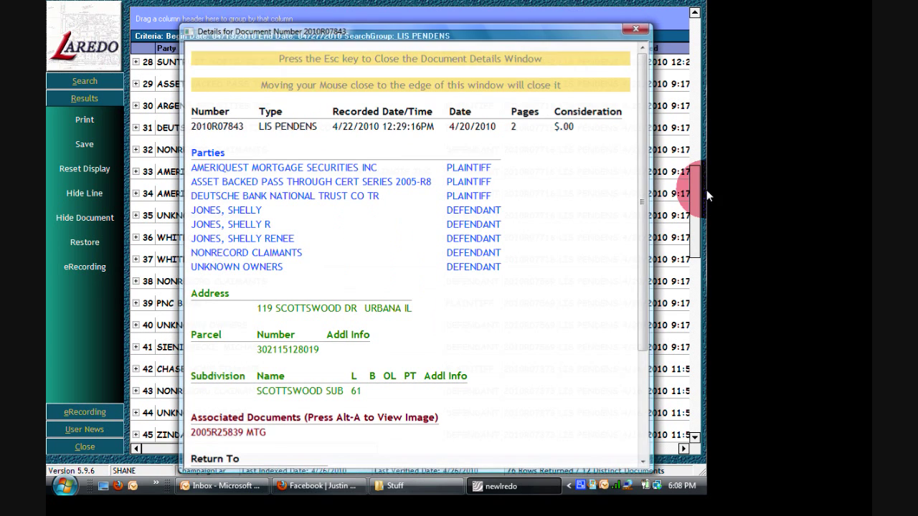
mouse_move(696, 195)
click(489, 294)
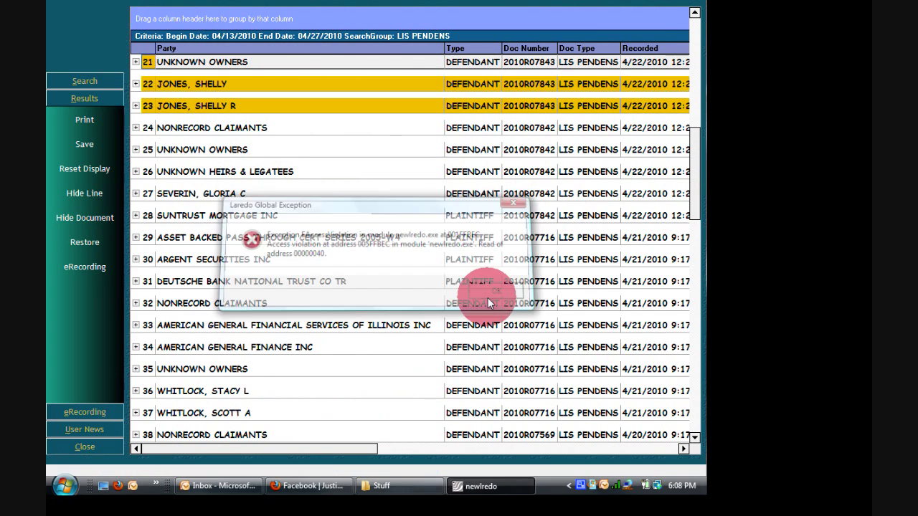
scroll(695, 189, down, 1)
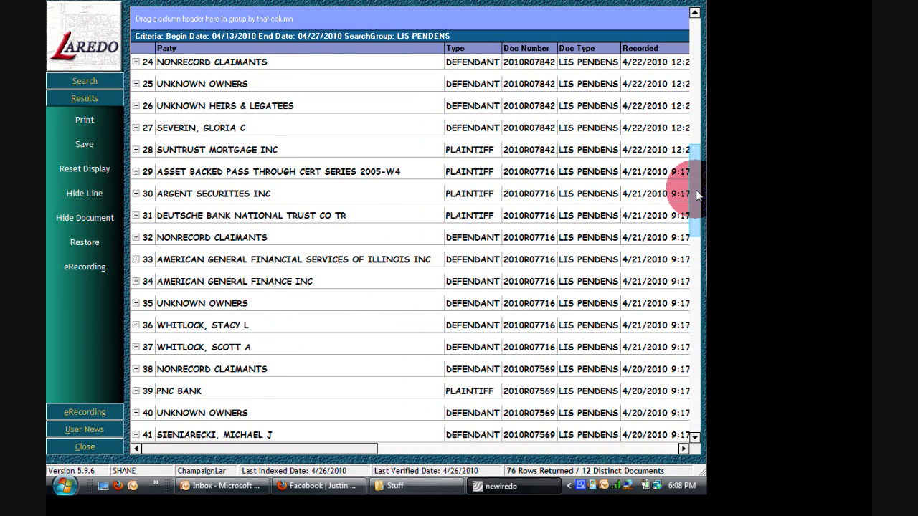
drag(696, 189, 696, 206)
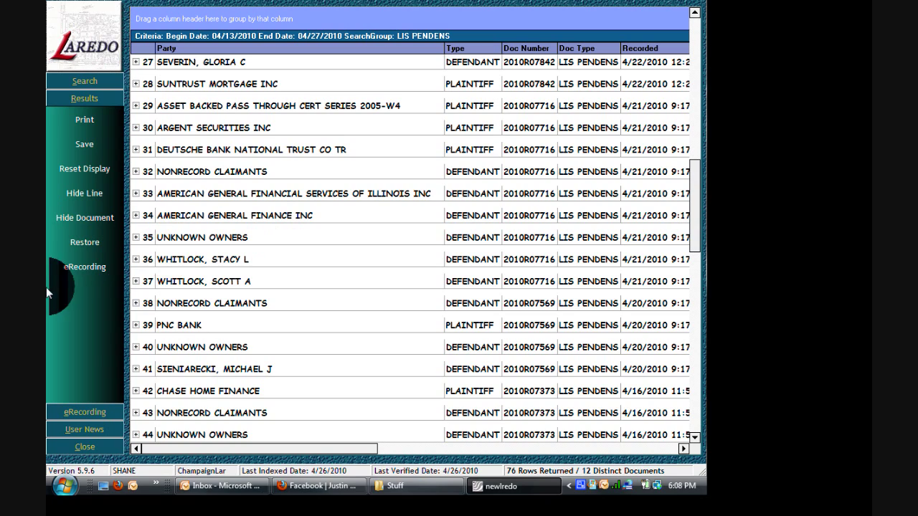
Expand the PNC BANK record in row 39 and view pages 1 and 2 of 2010R07569.
click(136, 325)
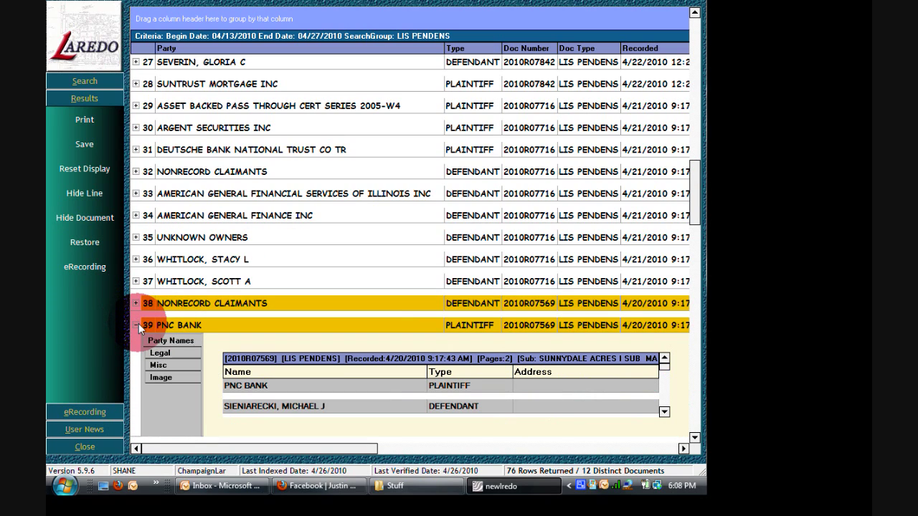
click(166, 375)
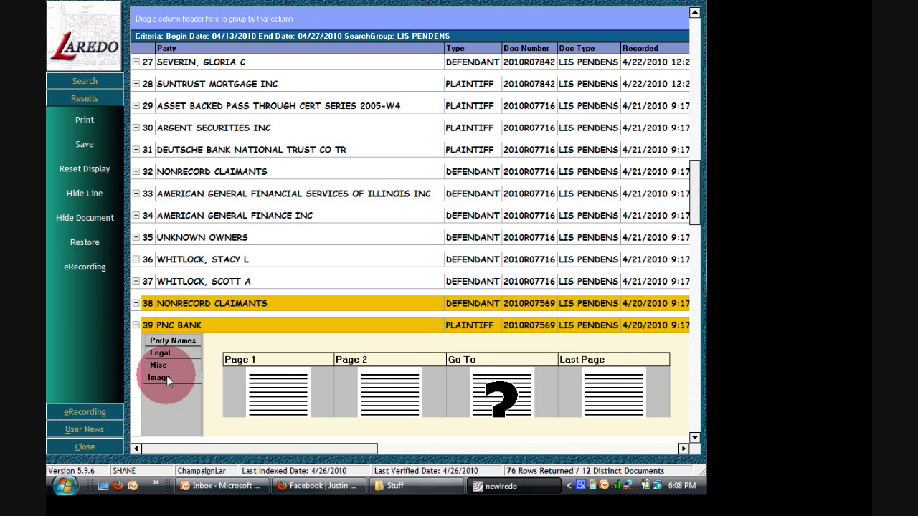
click(227, 387)
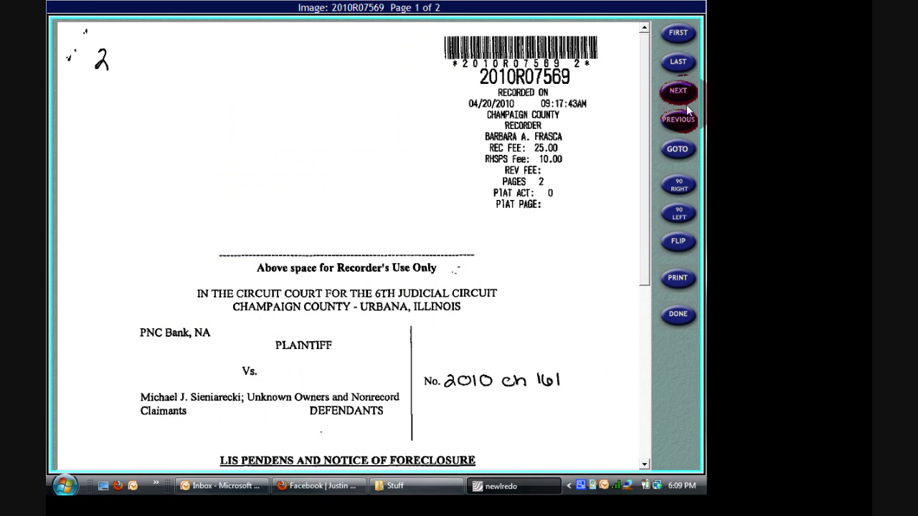
drag(643, 140, 636, 184)
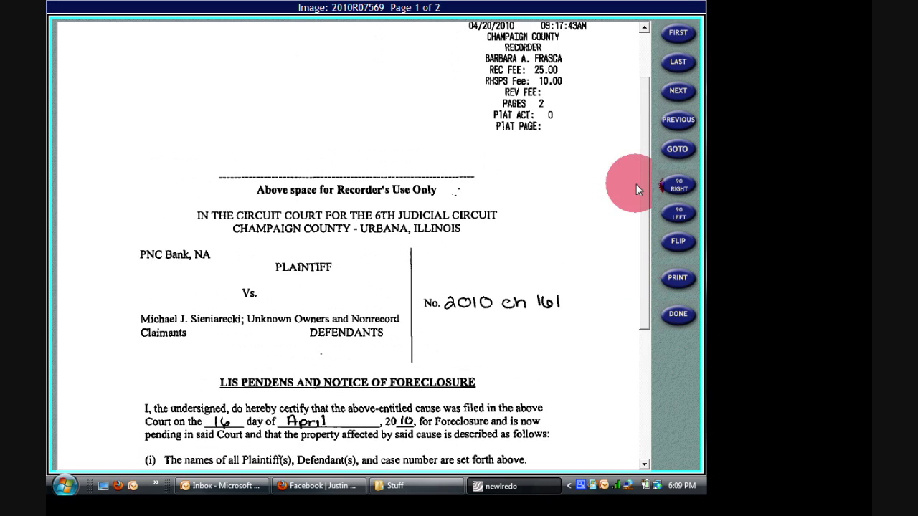
click(681, 91)
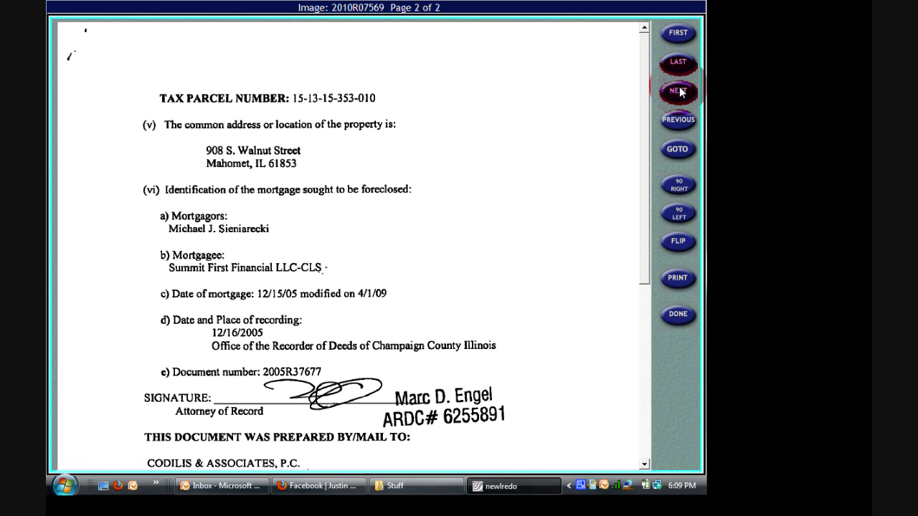
Close the 2010R07569 image, collapse its record, and close the lis pendens results list.
click(678, 317)
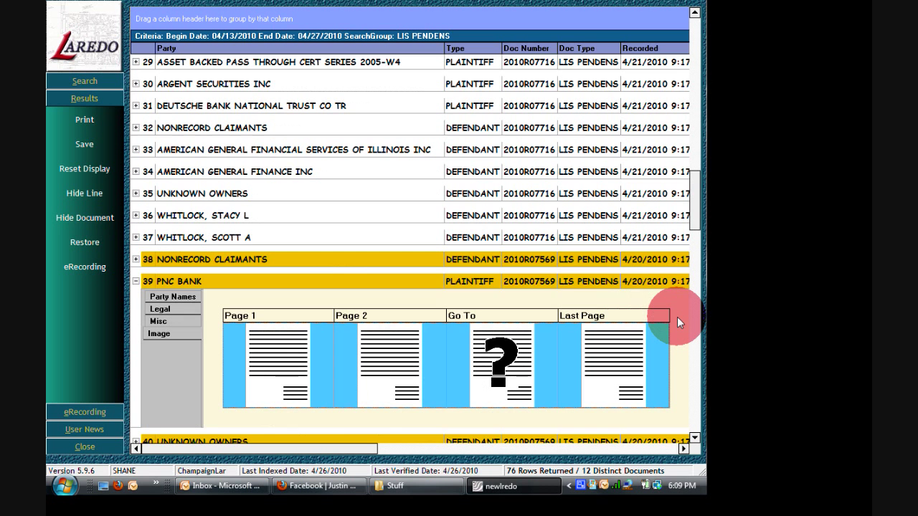
click(136, 282)
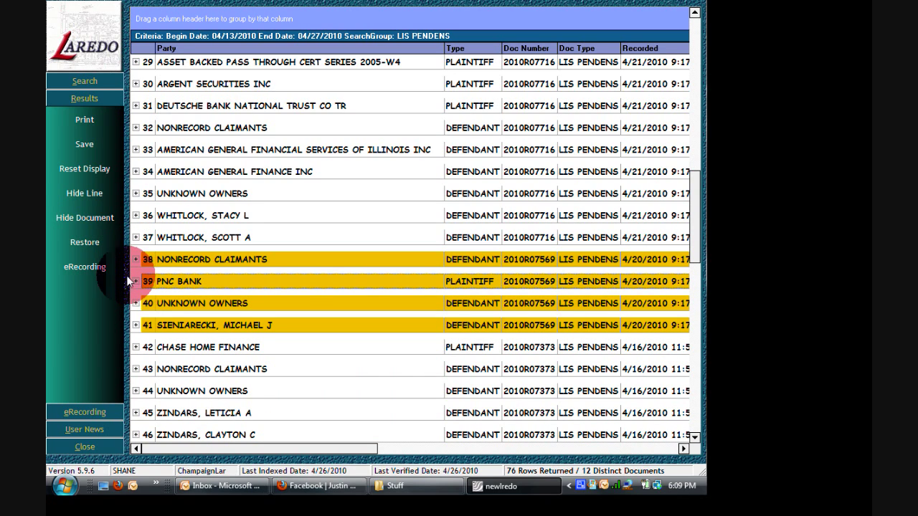
click(84, 448)
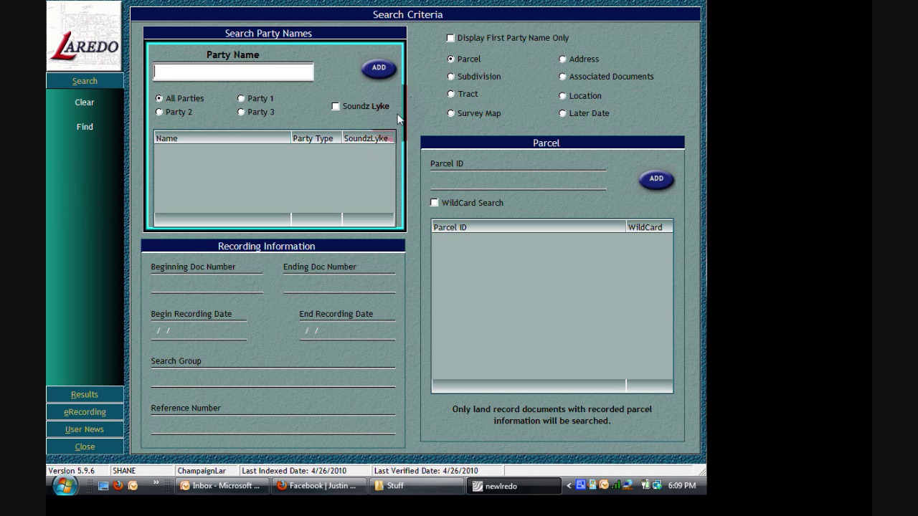
click(564, 58)
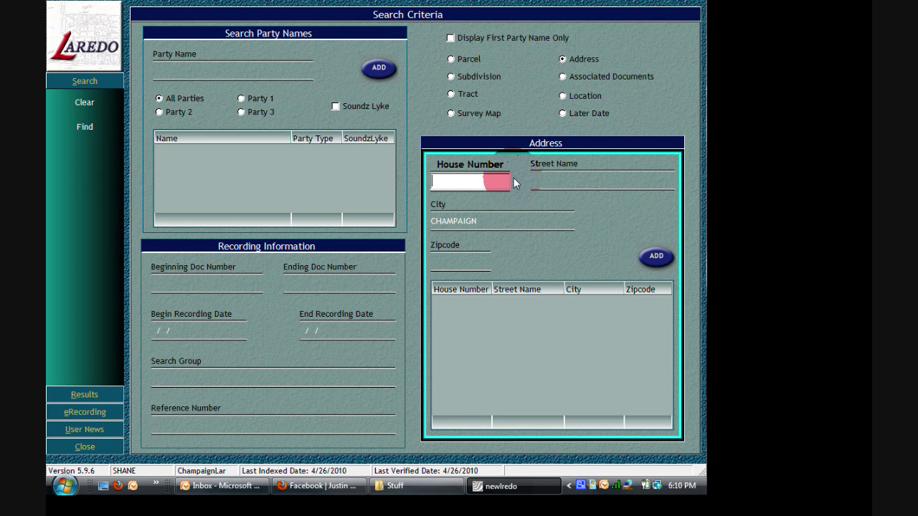
text(414)
key(Tab)
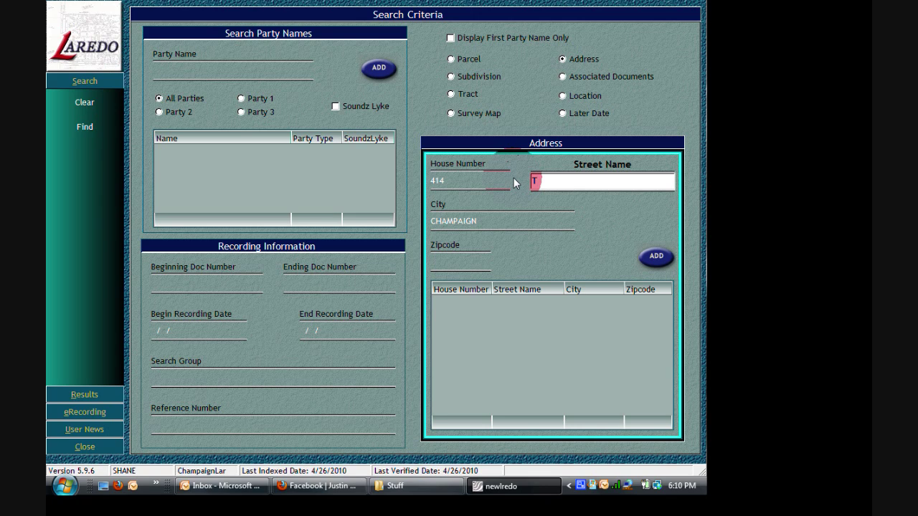
text(TREE)
key(BackSpace)
text(MONT)
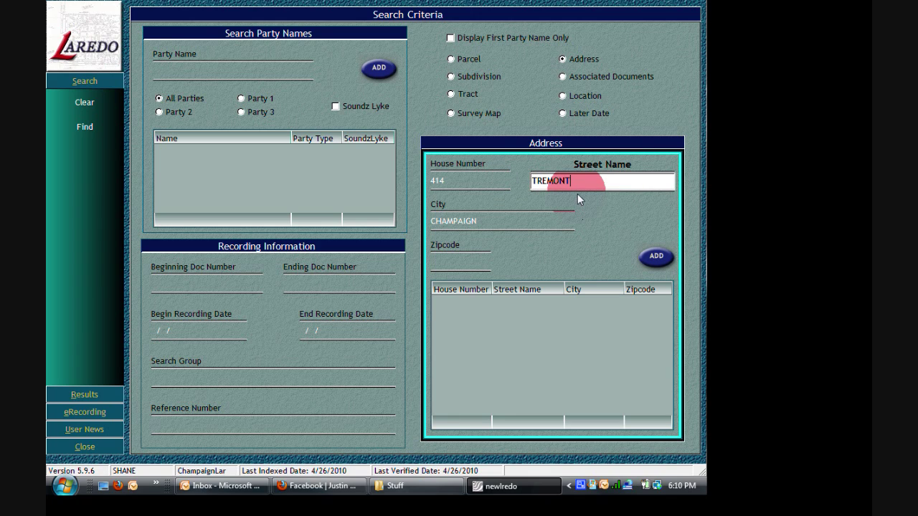
click(652, 258)
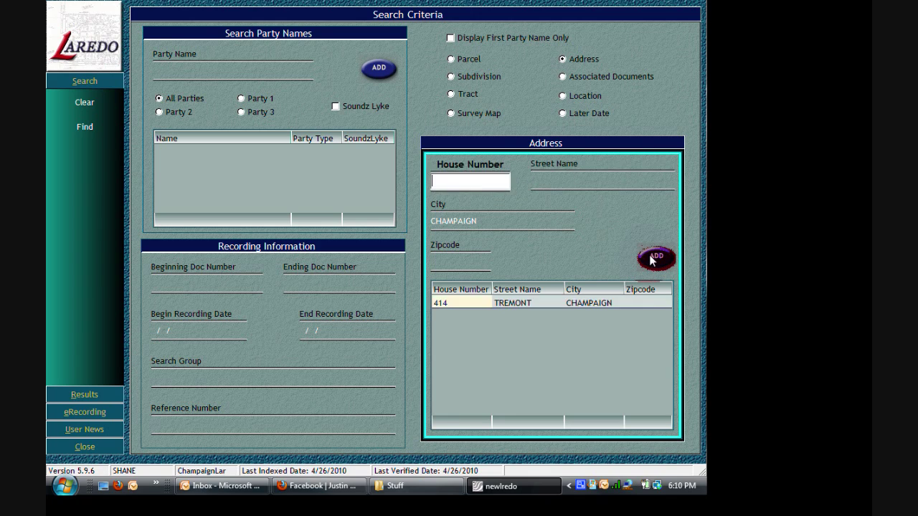
click(77, 128)
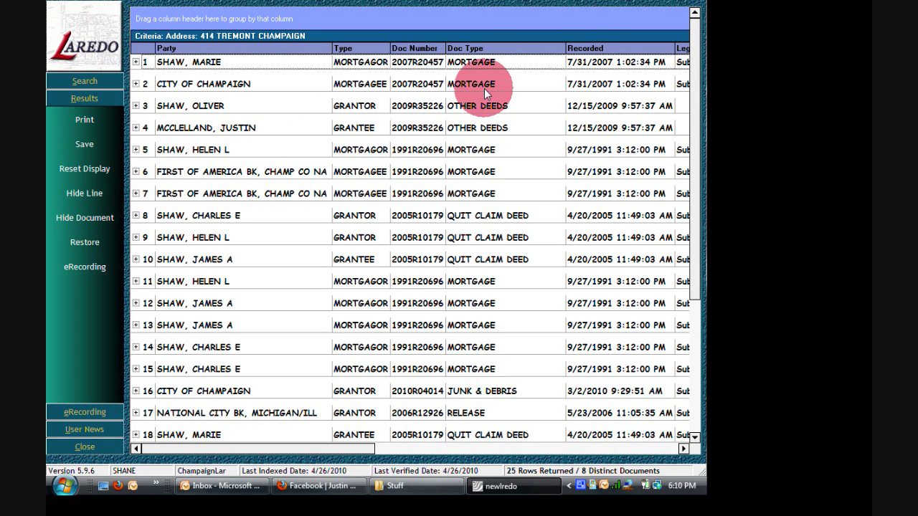
Sort the 414 TREMONT results by Recorded date, newest first, and scroll to the top.
click(597, 50)
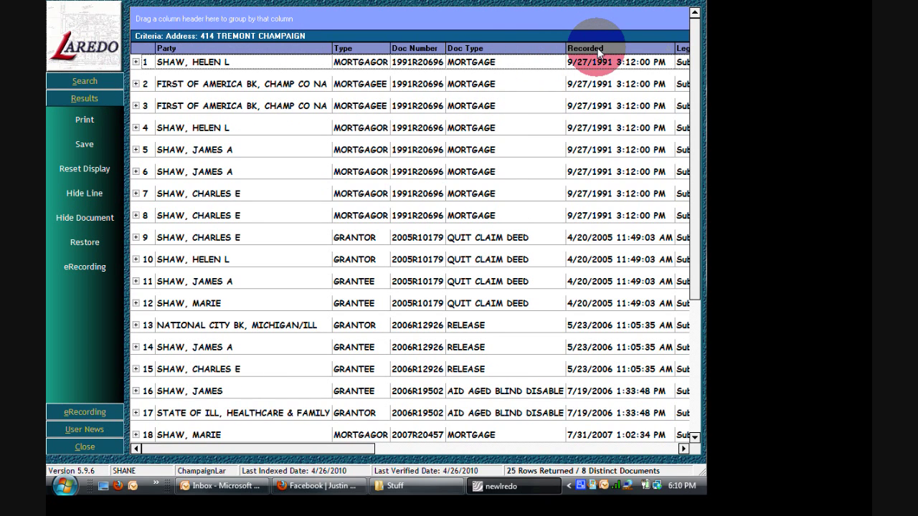
click(598, 50)
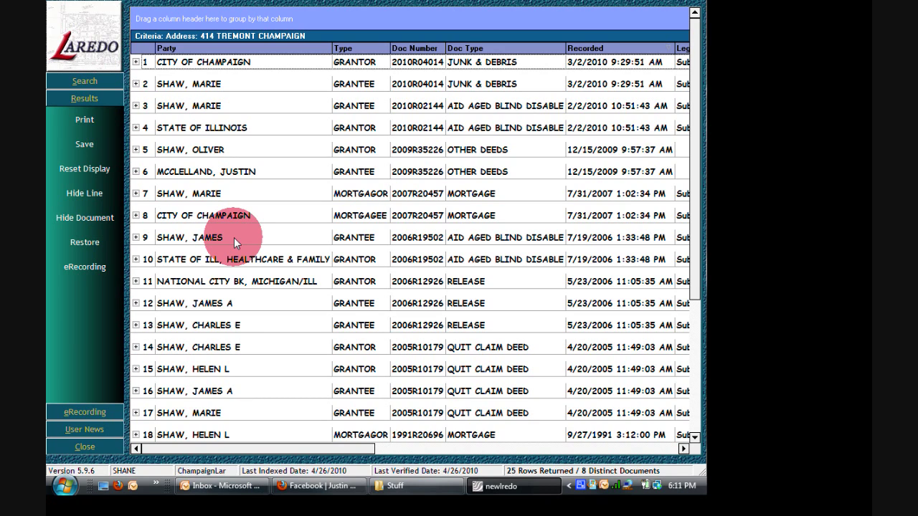
click(694, 106)
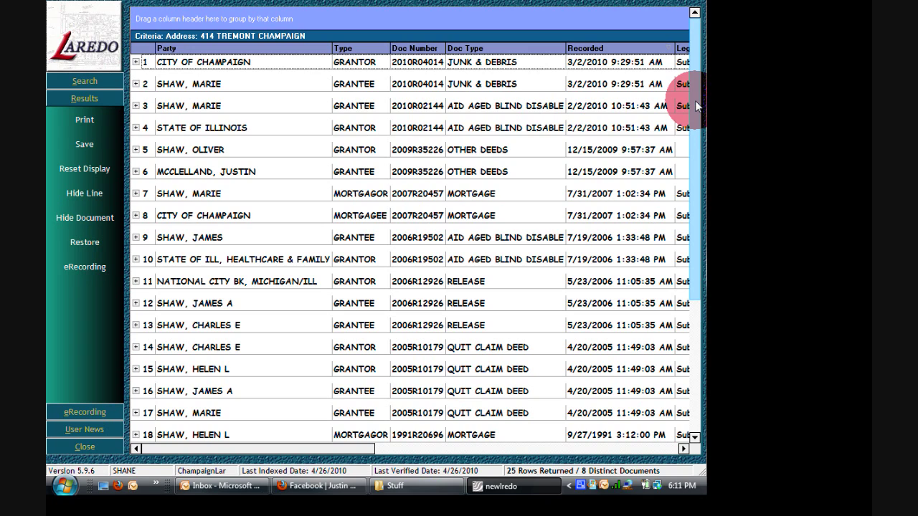
drag(695, 101, 699, 80)
Expand record 2010R04014 and read page 1 of its $300.00 City of Champaign lien notice.
click(137, 63)
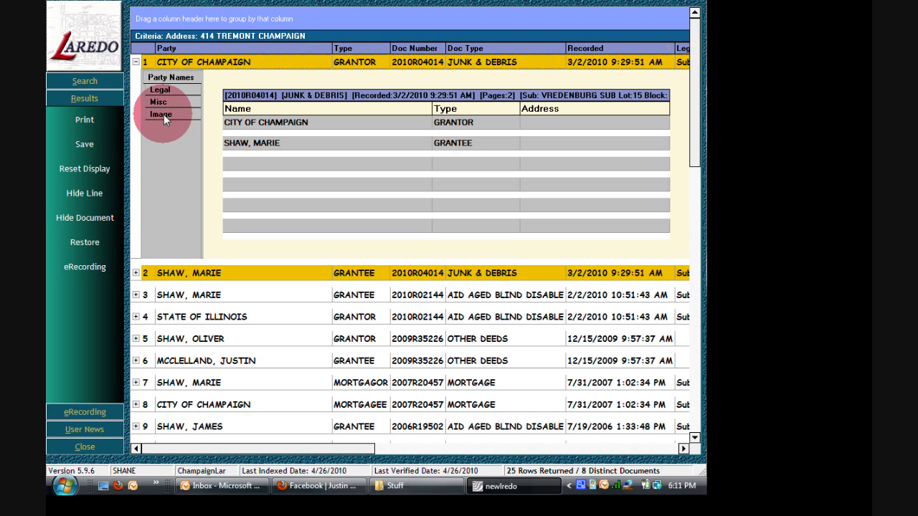
click(162, 114)
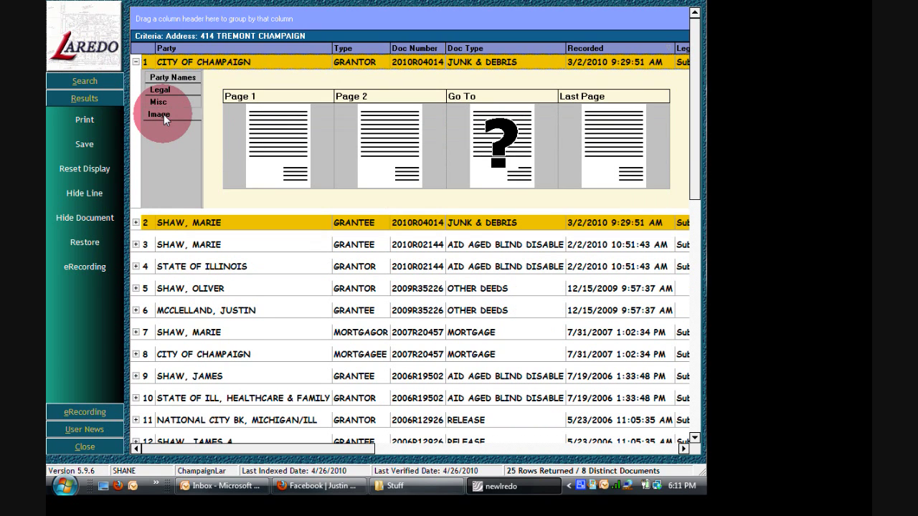
click(231, 132)
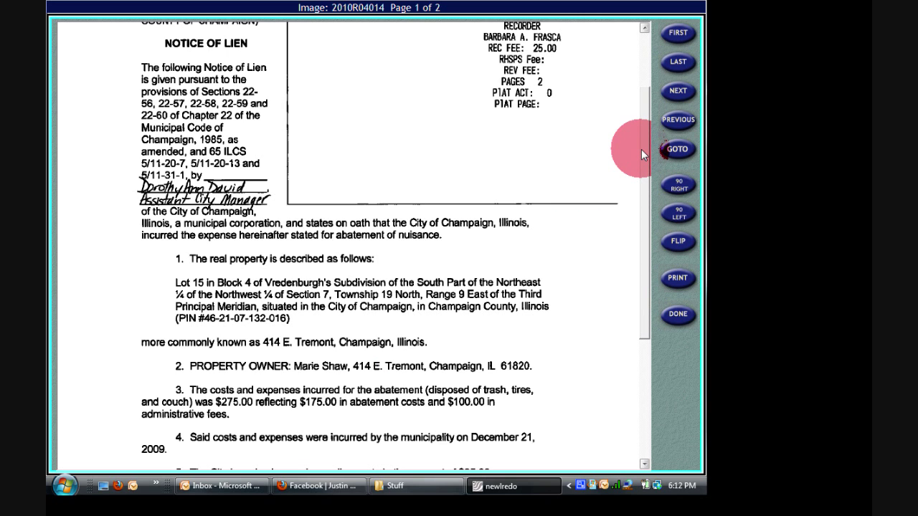
drag(642, 149, 642, 160)
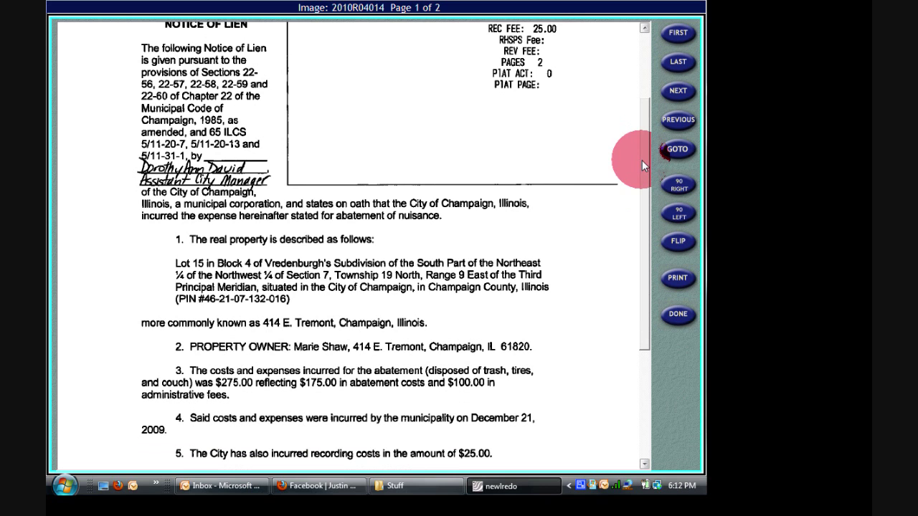
drag(642, 160, 650, 248)
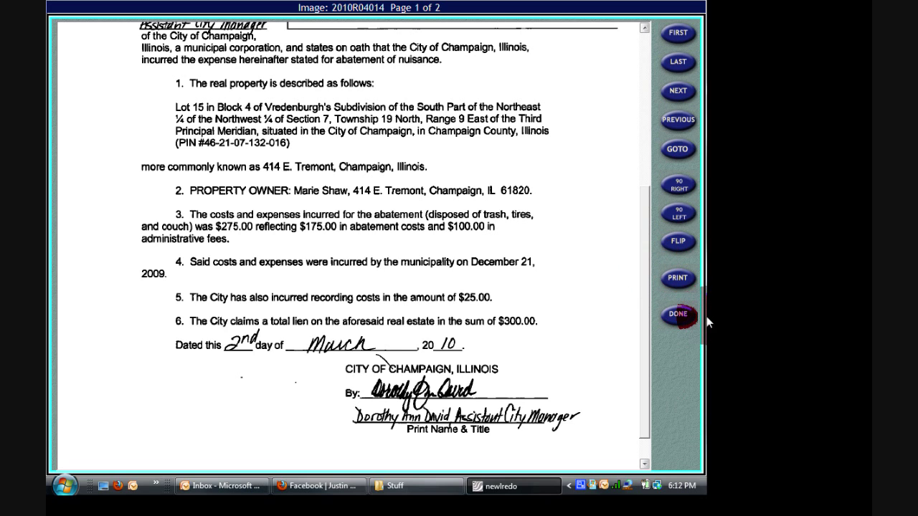
Back at the results, expand row 3 and view page 1 of claim 2010R02144.
click(677, 314)
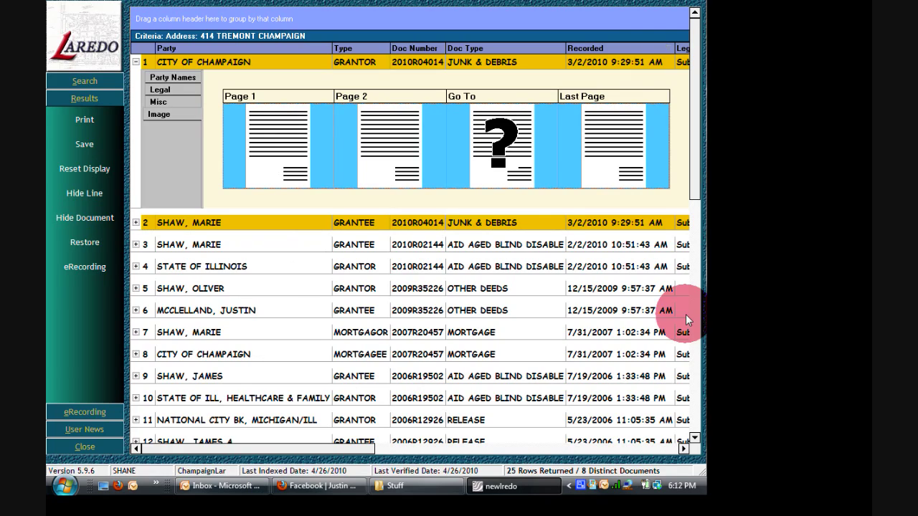
click(139, 223)
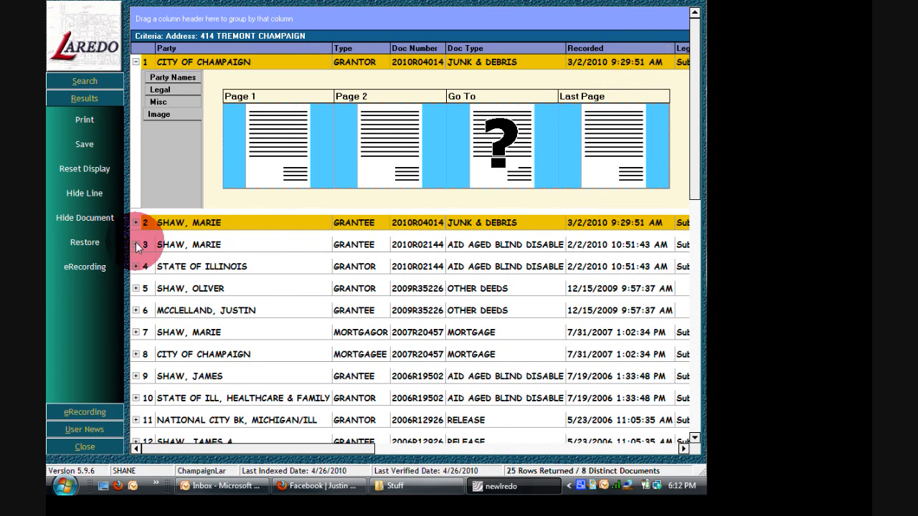
click(136, 245)
click(163, 295)
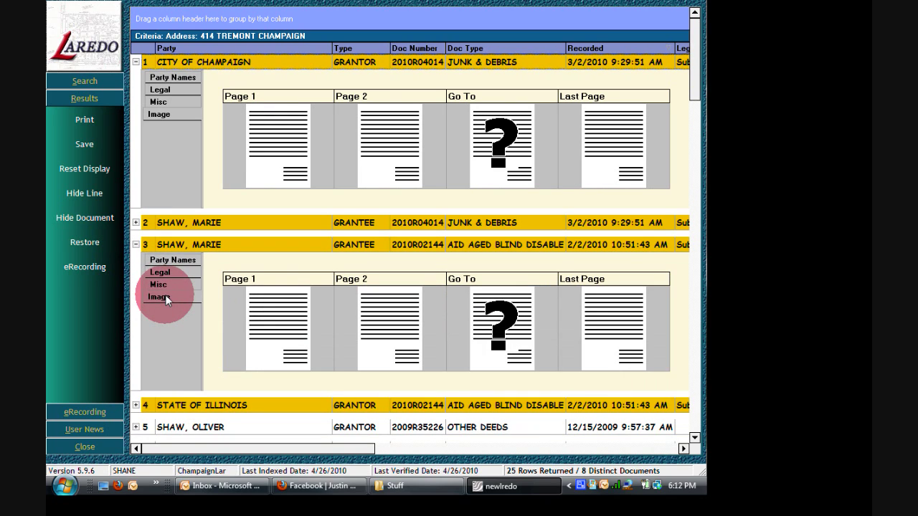
click(229, 298)
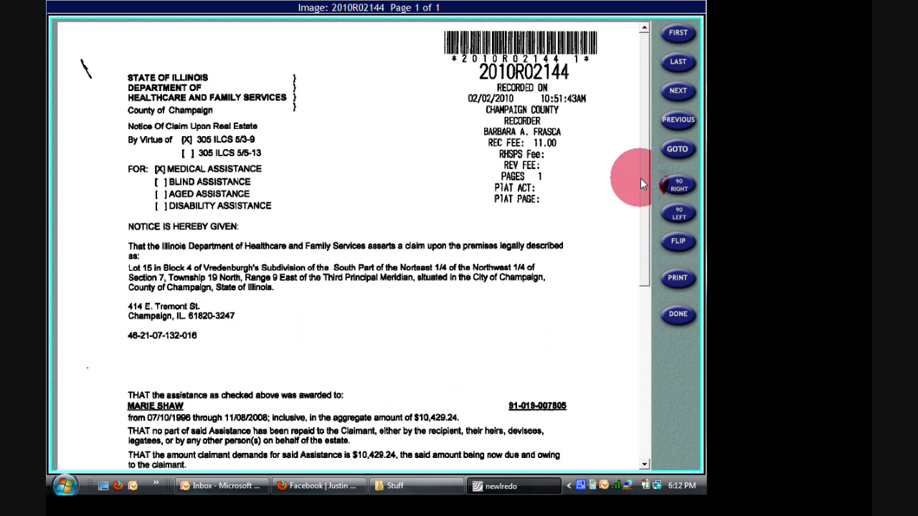
drag(640, 178, 641, 241)
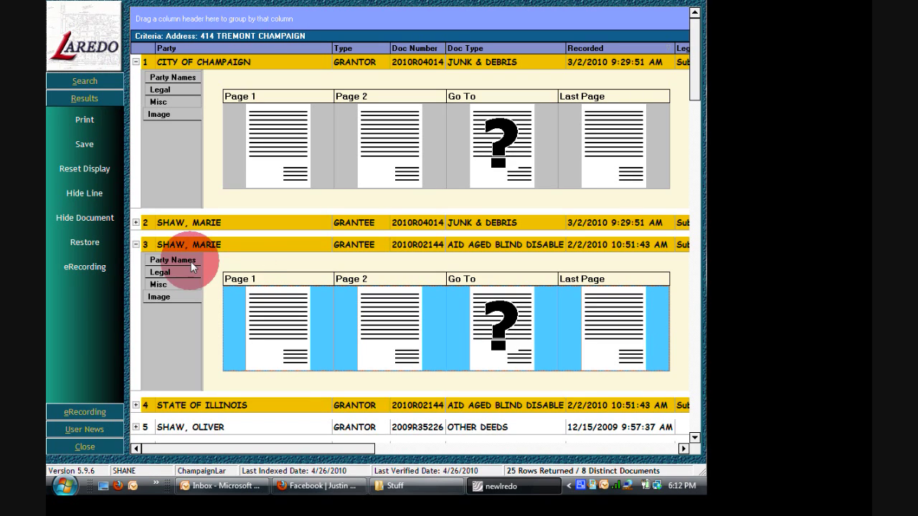
Expand the 2007R20457 mortgage record in row 7 and open its document image.
click(136, 245)
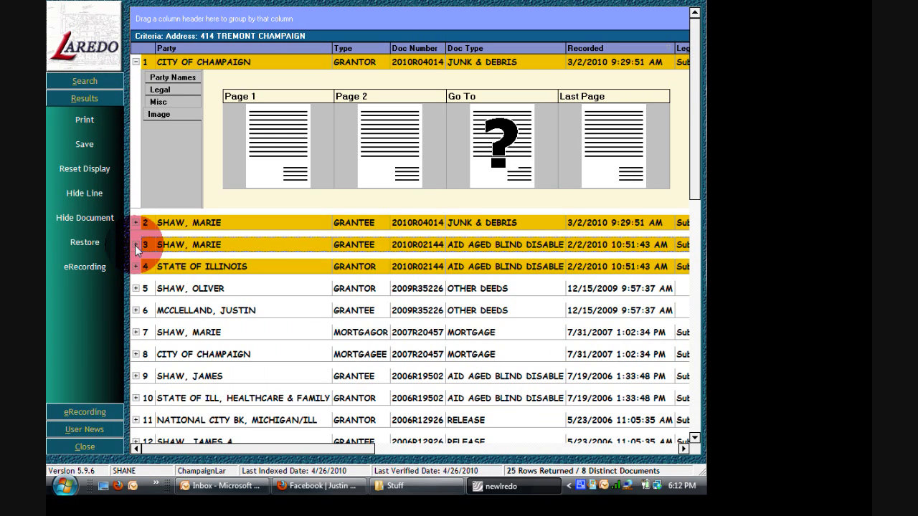
click(138, 332)
click(162, 386)
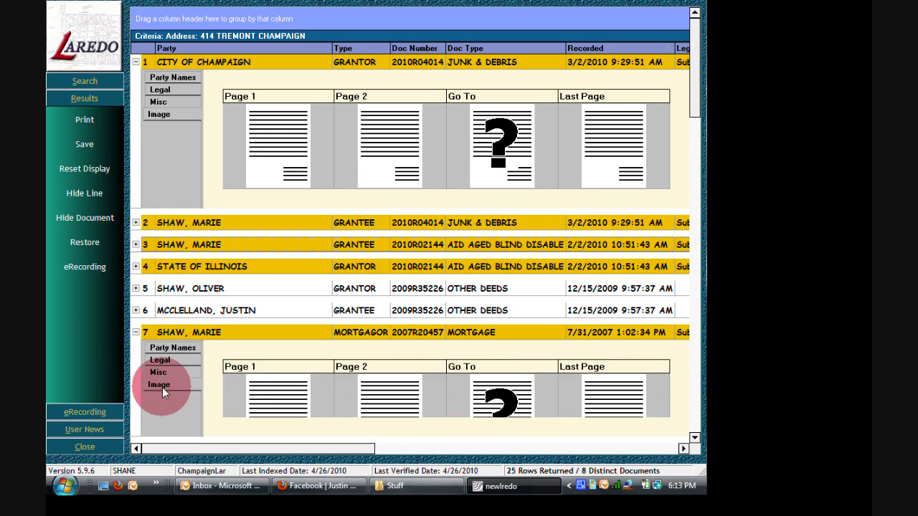
click(221, 388)
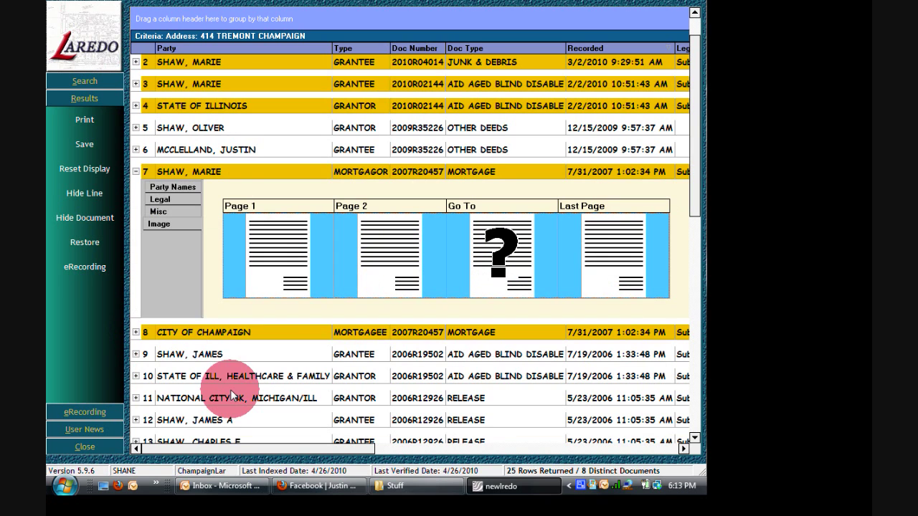
double_click(326, 248)
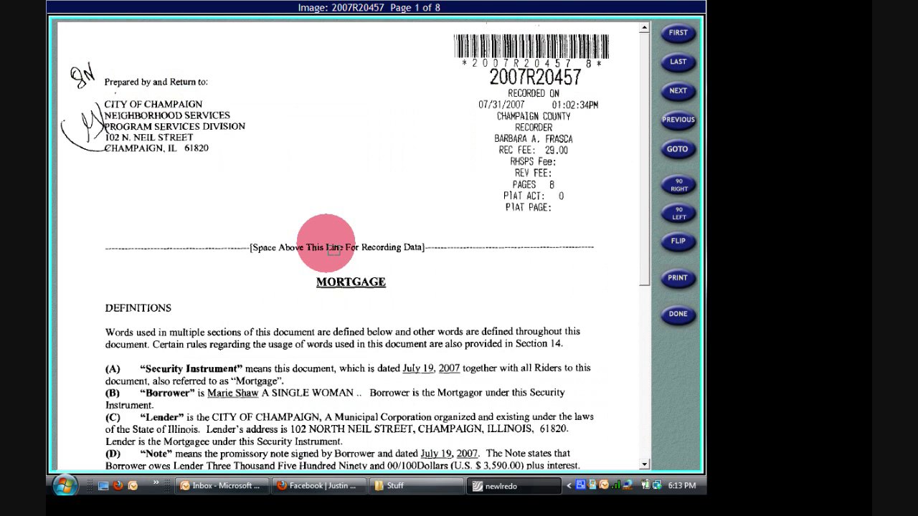
Page through the mortgage to page 4, then return to results and collapse row 7.
drag(644, 134, 684, 100)
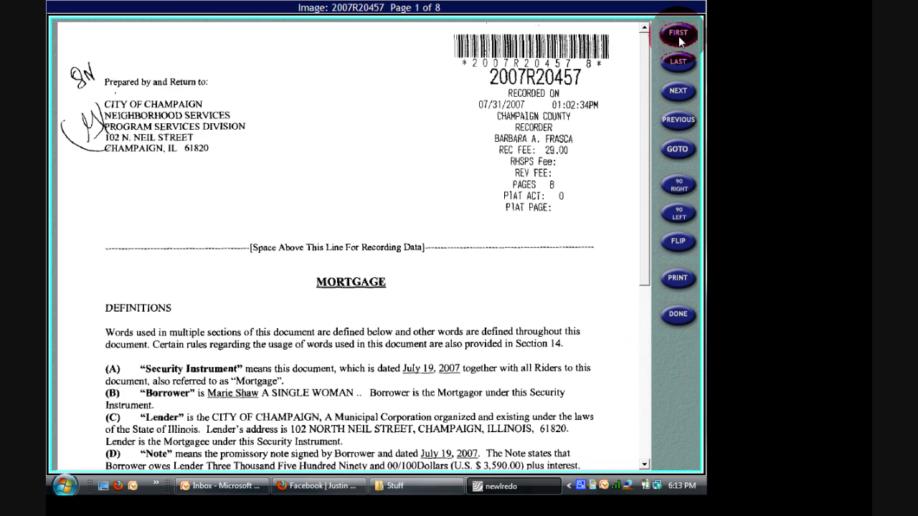
click(677, 90)
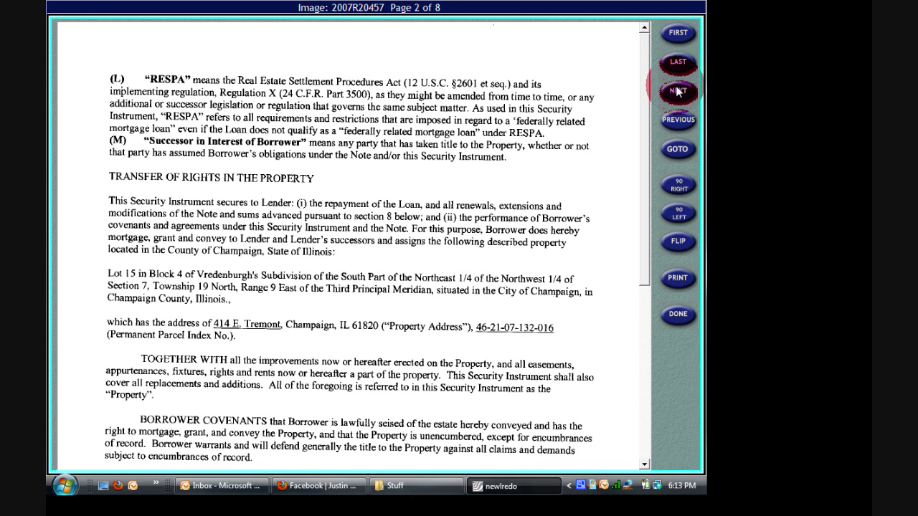
click(678, 91)
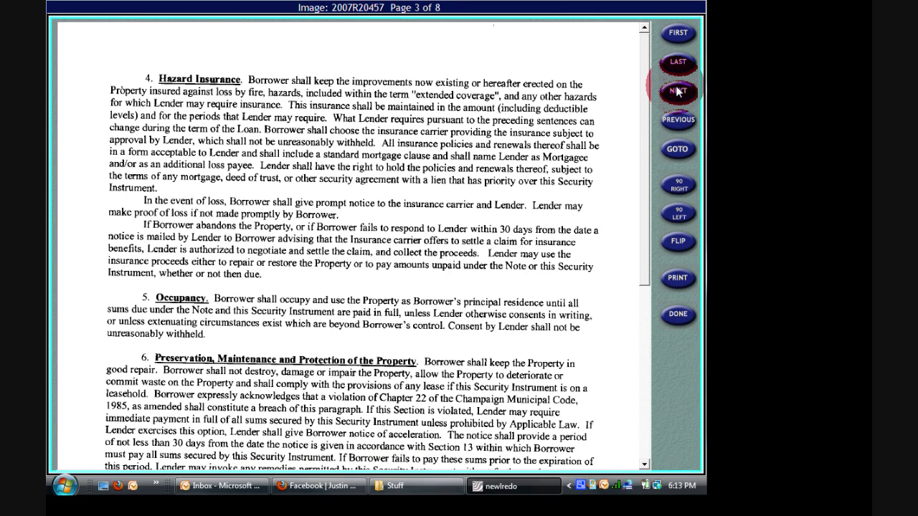
click(678, 90)
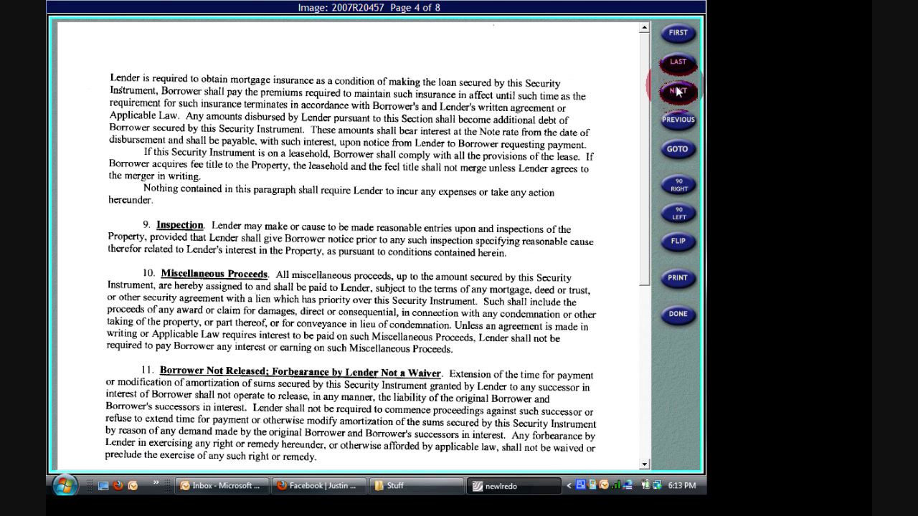
click(679, 315)
click(135, 172)
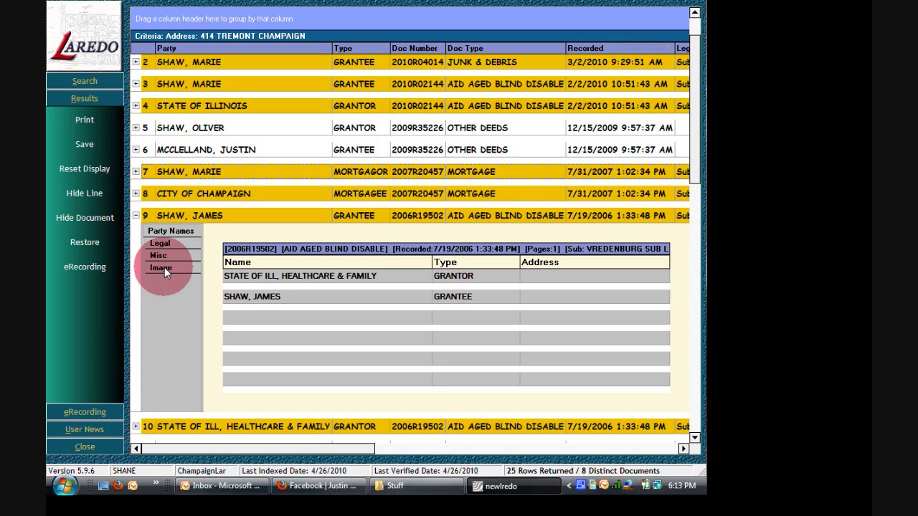
Collapse the row 9 record details for document 2006R19502.
click(135, 215)
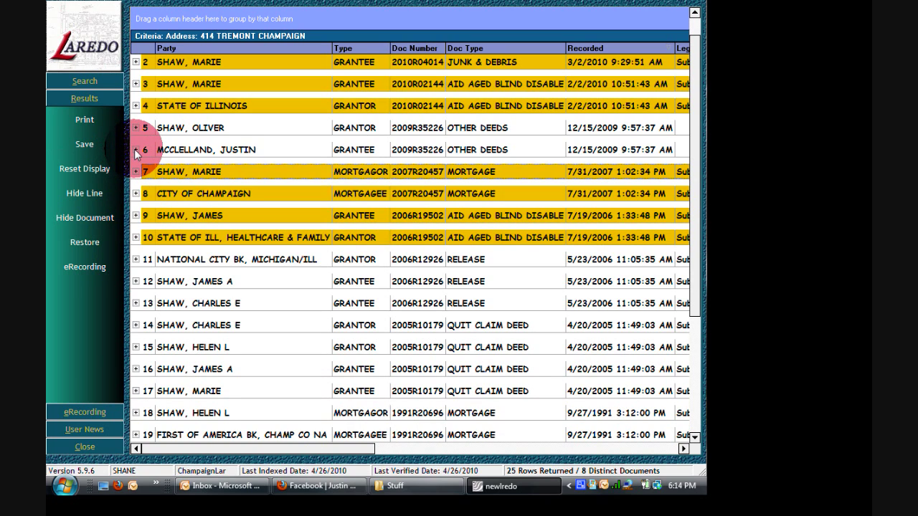